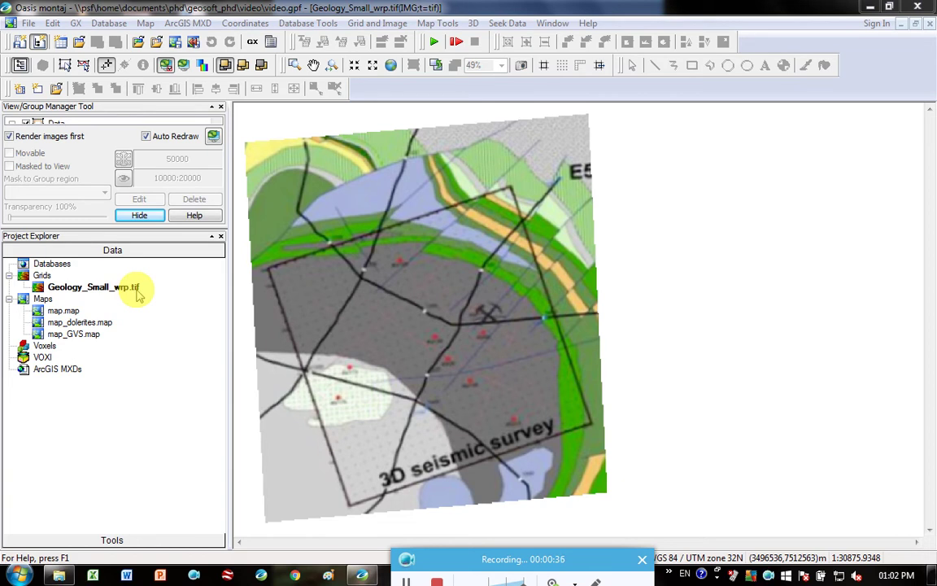
# - Start a GeoTIFF map export, try full-map then viewed-region extent, and cancel it
pyautogui.moveTo(433, 558); pyautogui.dragTo(343, 573)
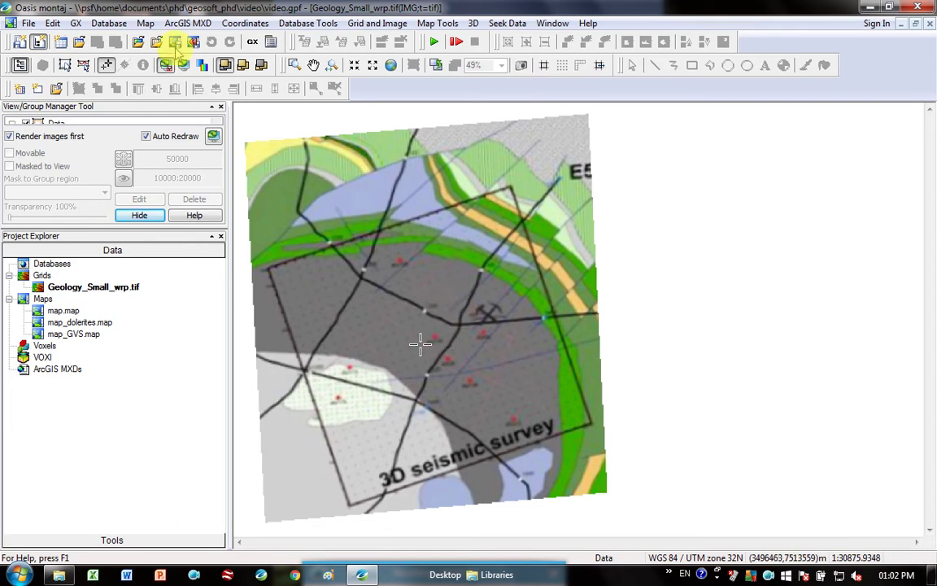
pyautogui.click(146, 24)
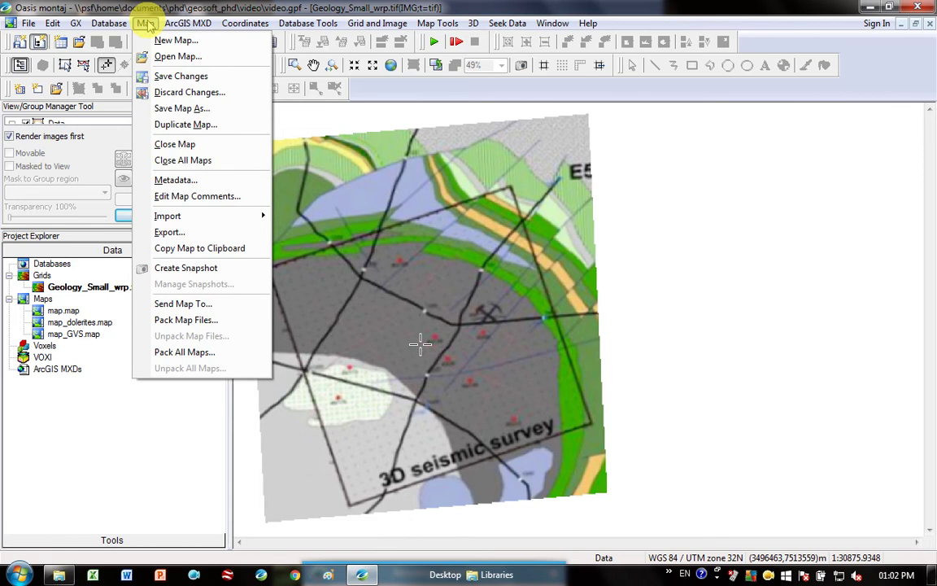
pyautogui.click(171, 231)
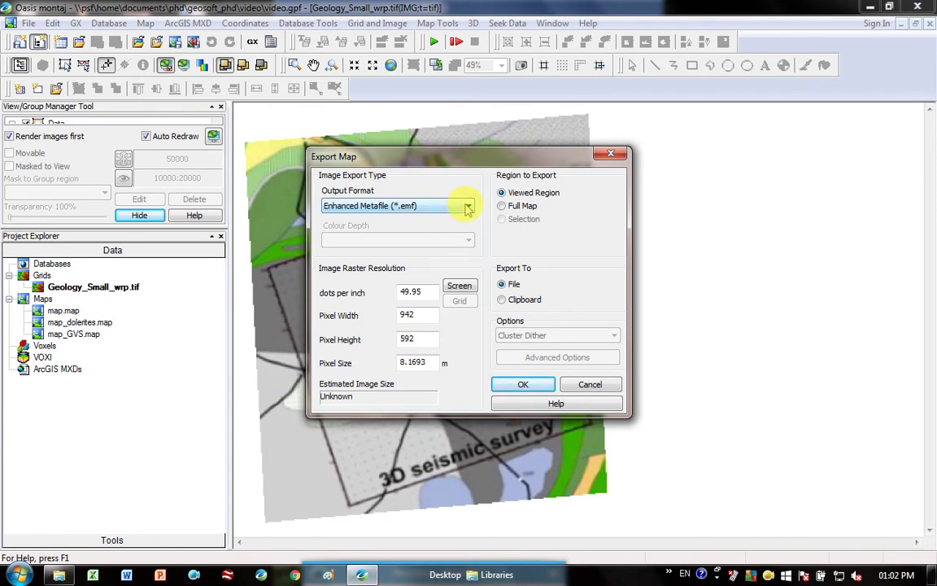
pyautogui.click(469, 209)
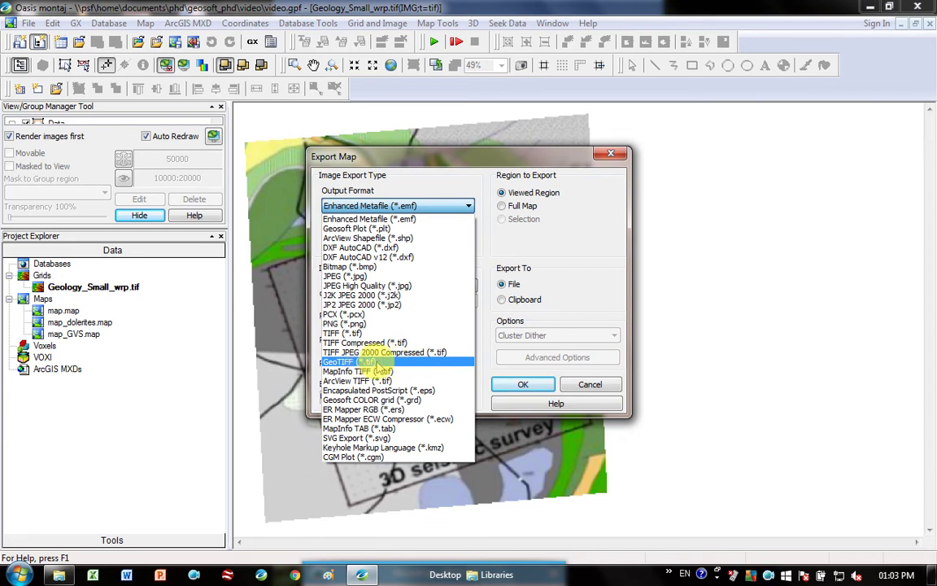
pyautogui.click(378, 363)
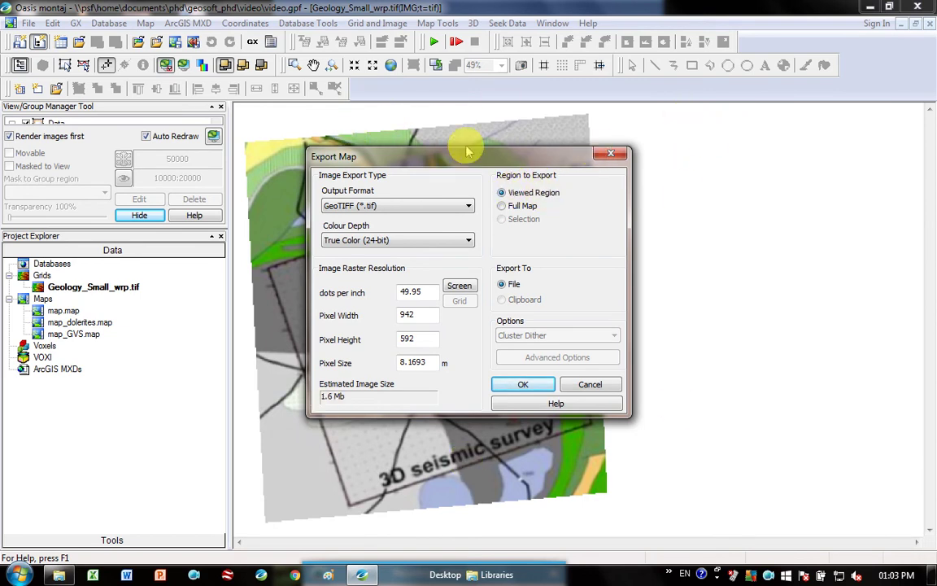
pyautogui.click(502, 206)
pyautogui.click(502, 192)
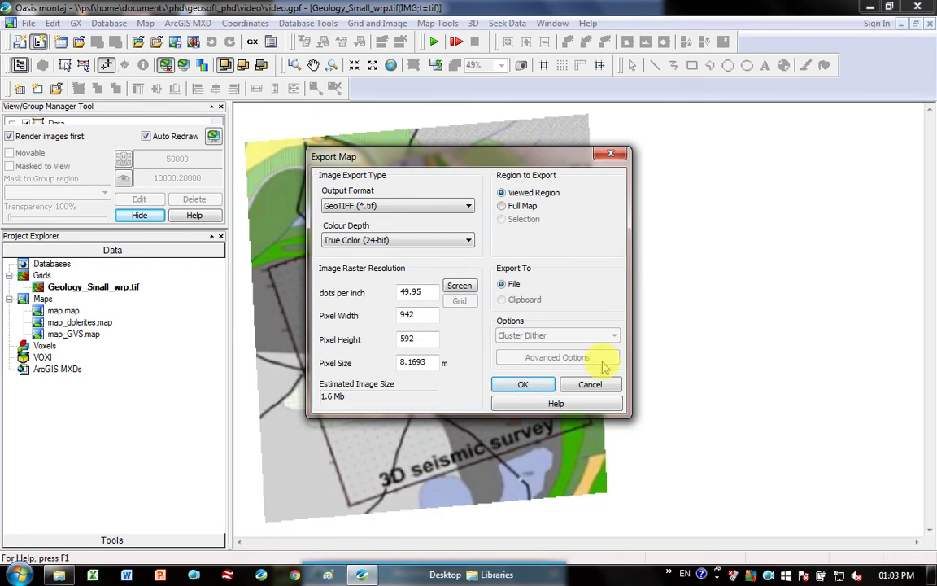
pyautogui.click(589, 385)
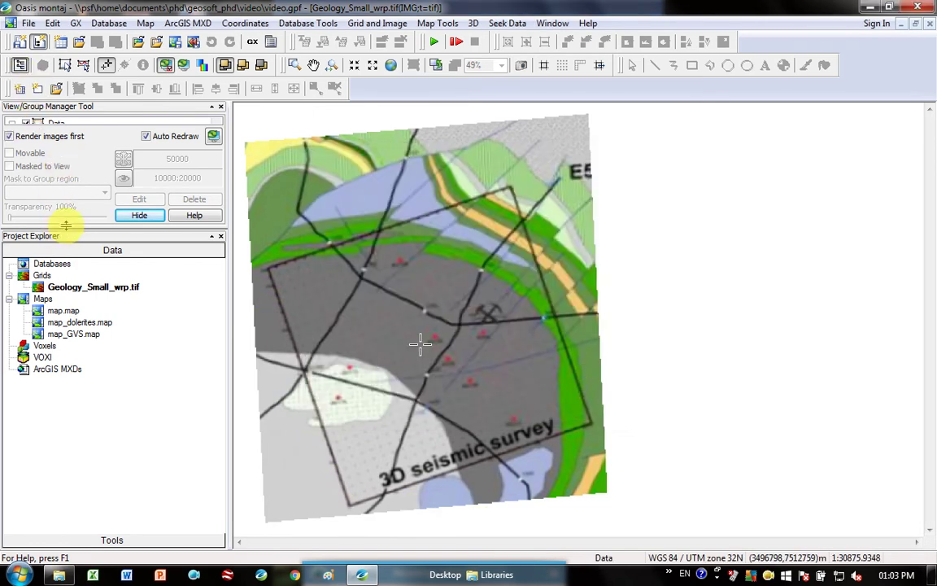
# - Widen the View/Group Manager and select the AGG_Geology_Small_wrp layer group under Data
pyautogui.moveTo(65, 225); pyautogui.dragTo(42, 382)
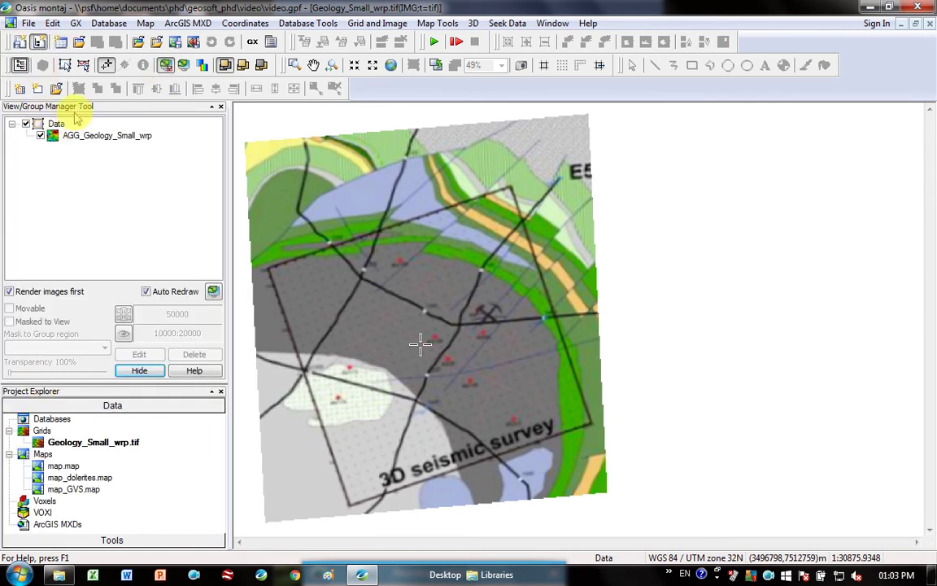
pyautogui.click(19, 65)
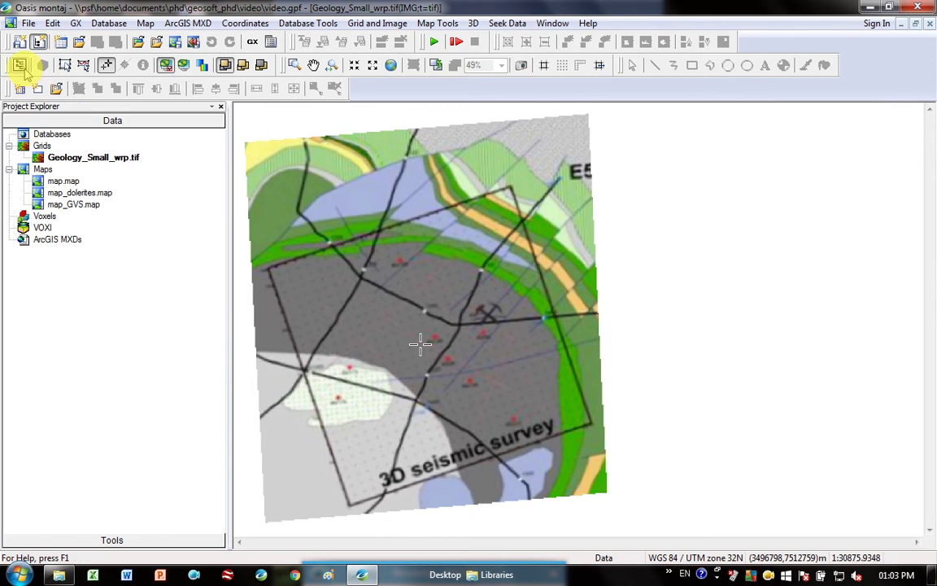
pyautogui.click(21, 66)
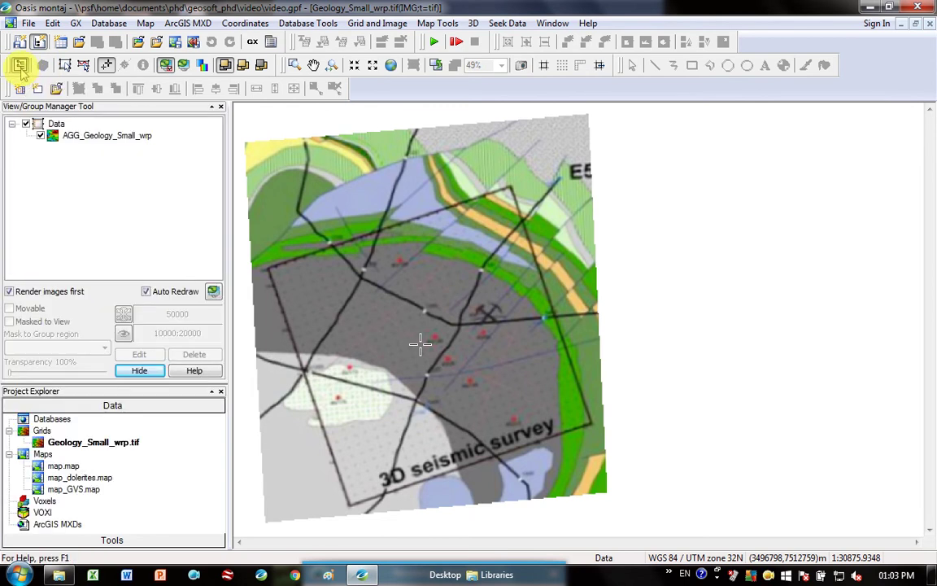
pyautogui.click(108, 138)
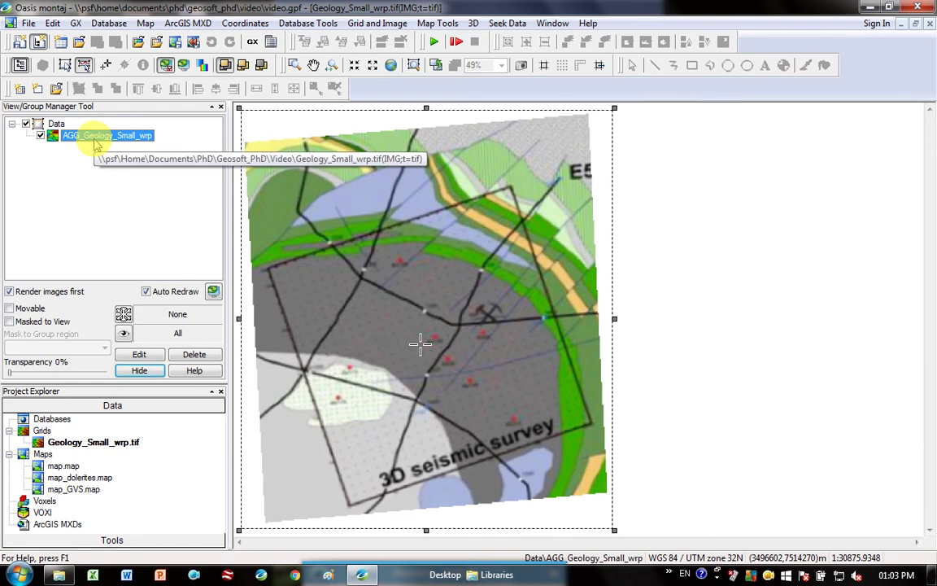
pyautogui.moveTo(96, 143); pyautogui.dragTo(333, 134)
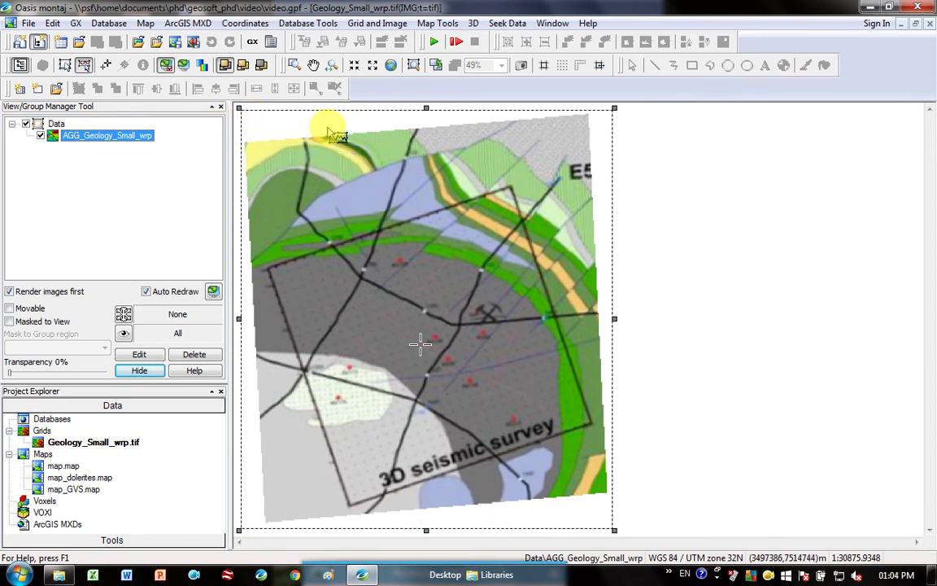
# - Export the map as GeoTIFF with Selection extent at 50 dots per inch, and accept
pyautogui.click(145, 23)
pyautogui.click(168, 231)
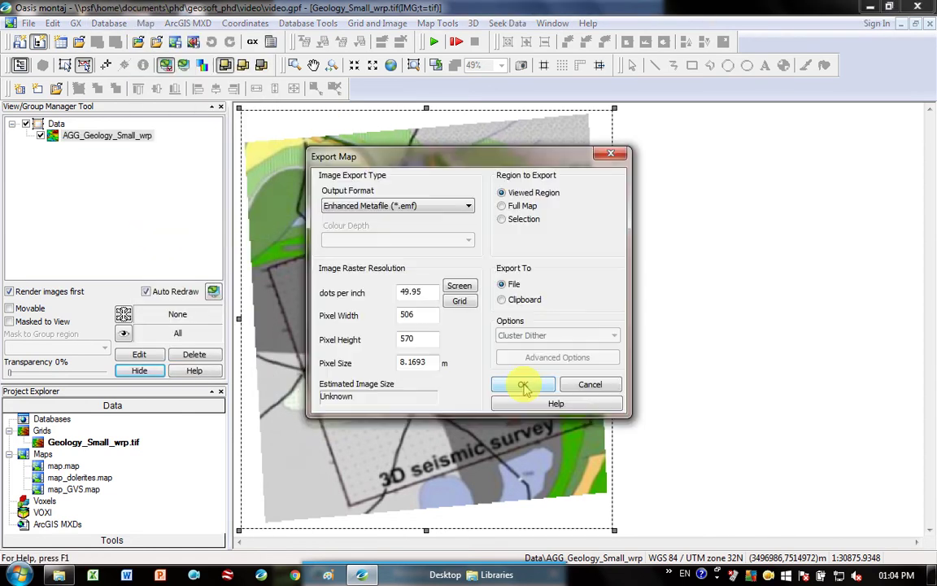
pyautogui.click(469, 206)
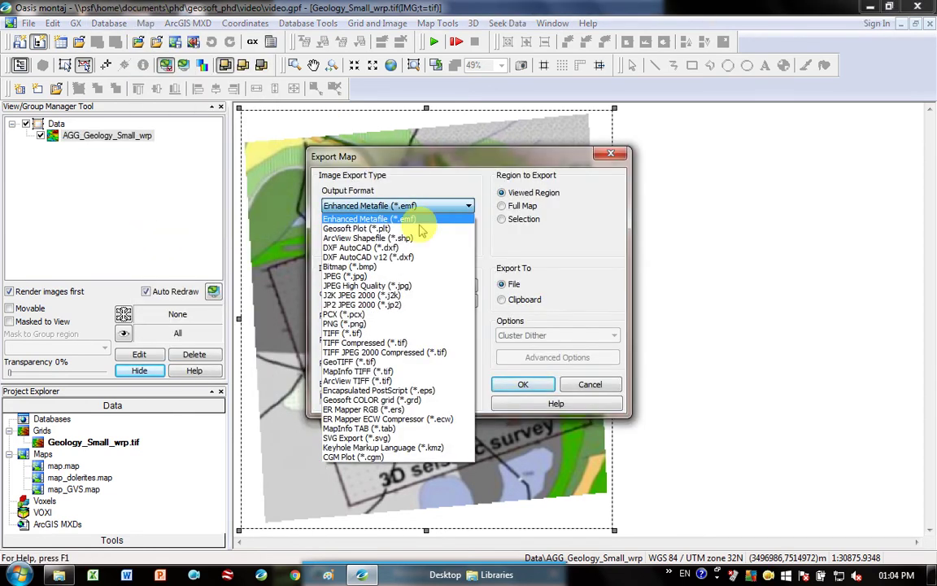
pyautogui.click(350, 362)
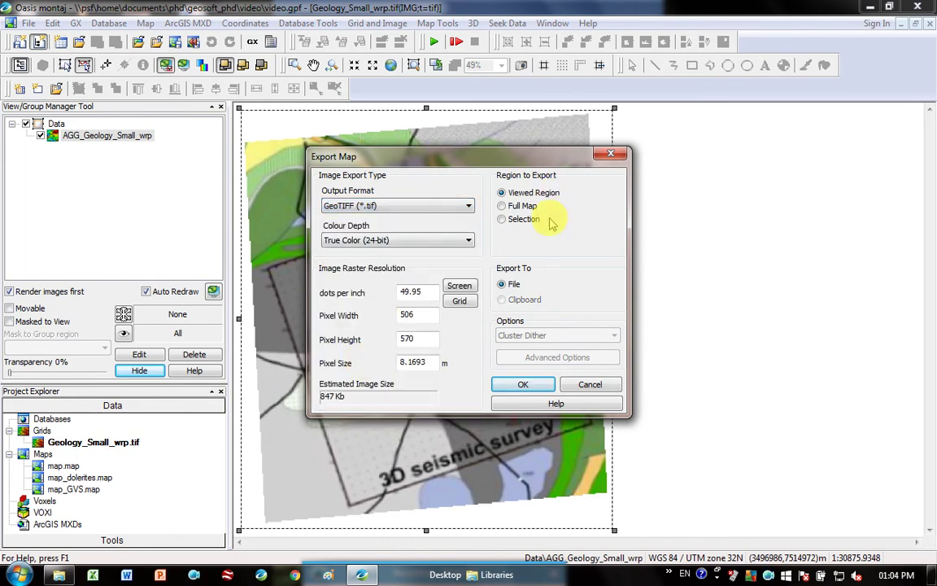
pyautogui.click(520, 220)
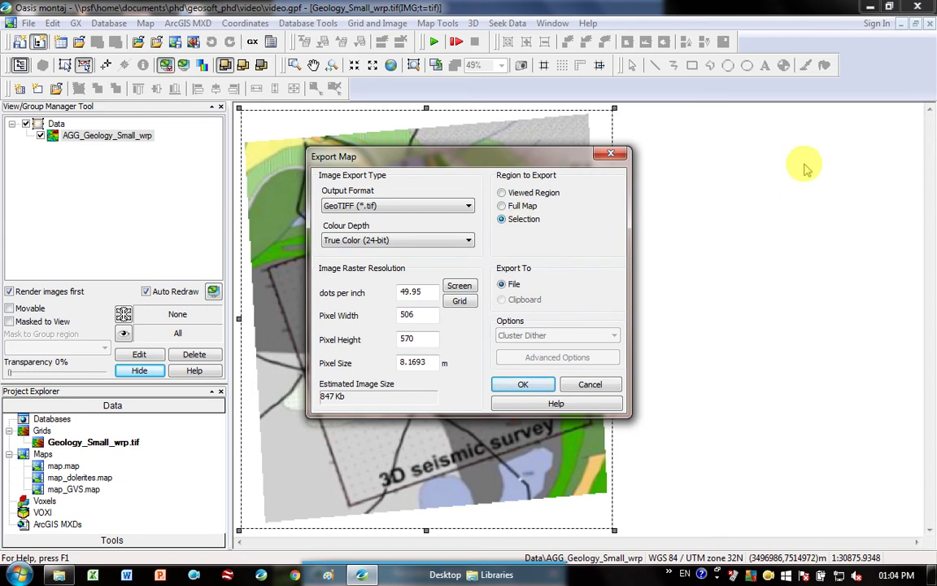
pyautogui.doubleClick(427, 293)
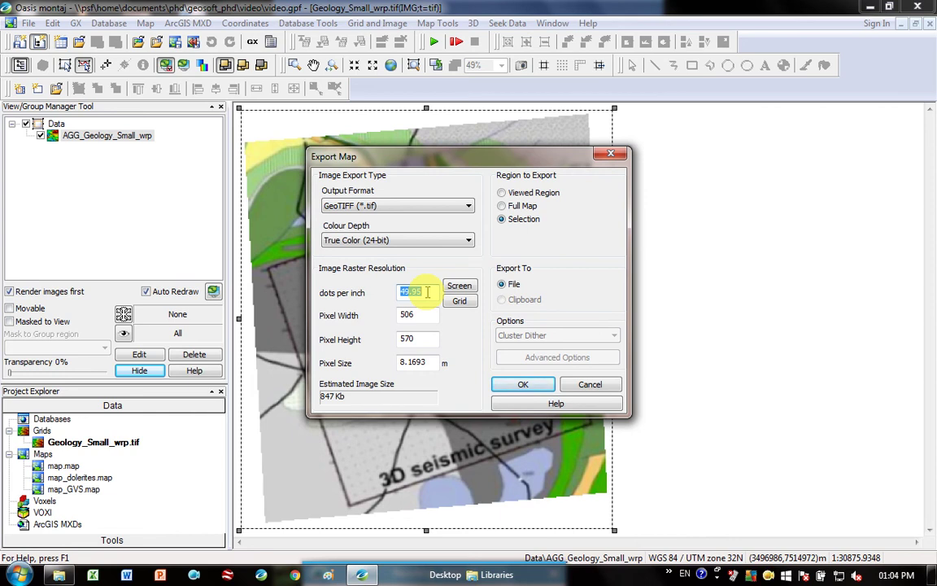
pyautogui.write('100')
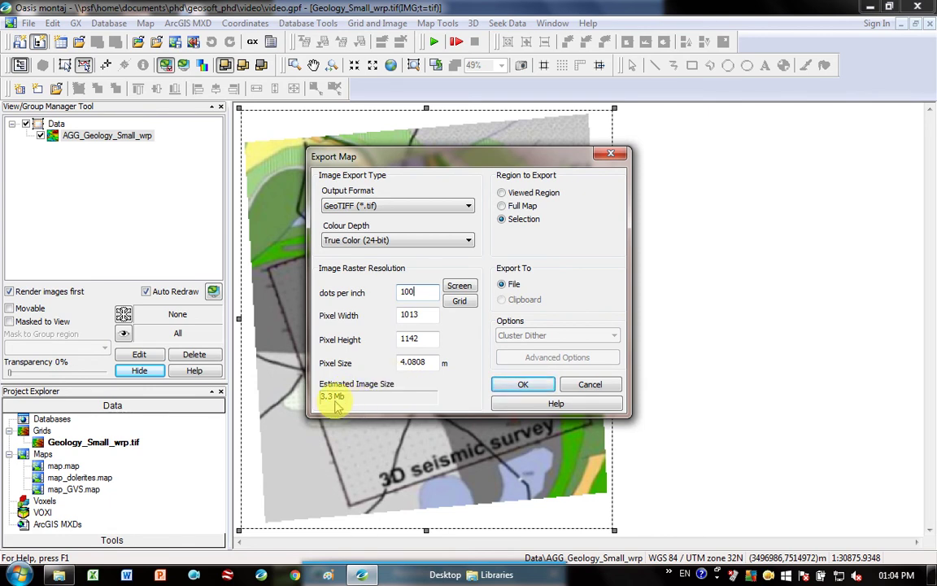
pyautogui.press('BackSpace')
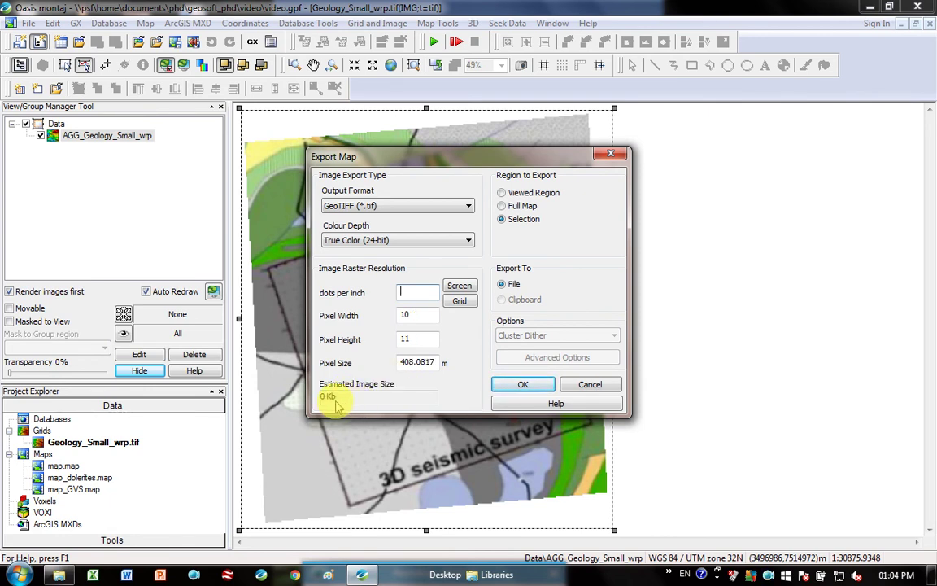
pyautogui.press('BackSpace')
pyautogui.press('BackSpace')
pyautogui.write('50')
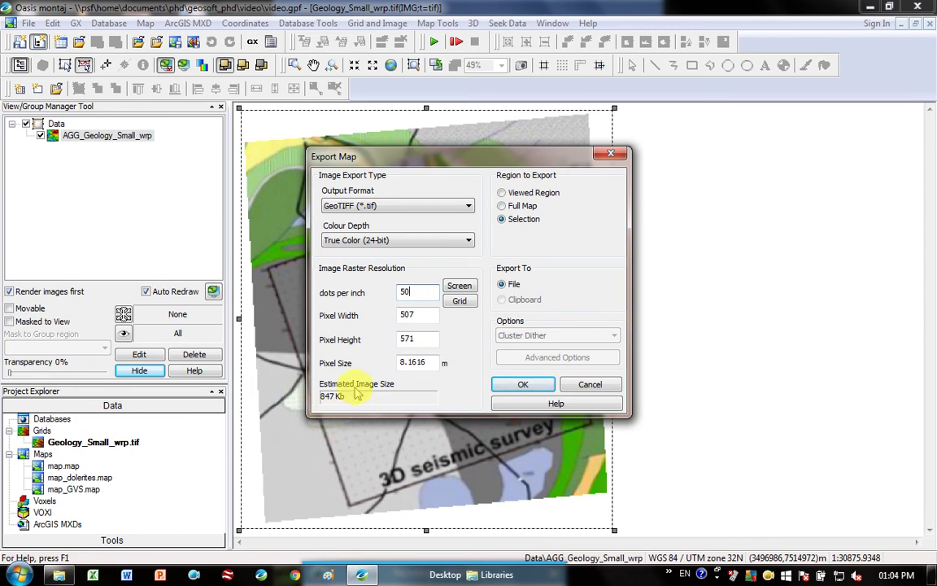
pyautogui.click(542, 386)
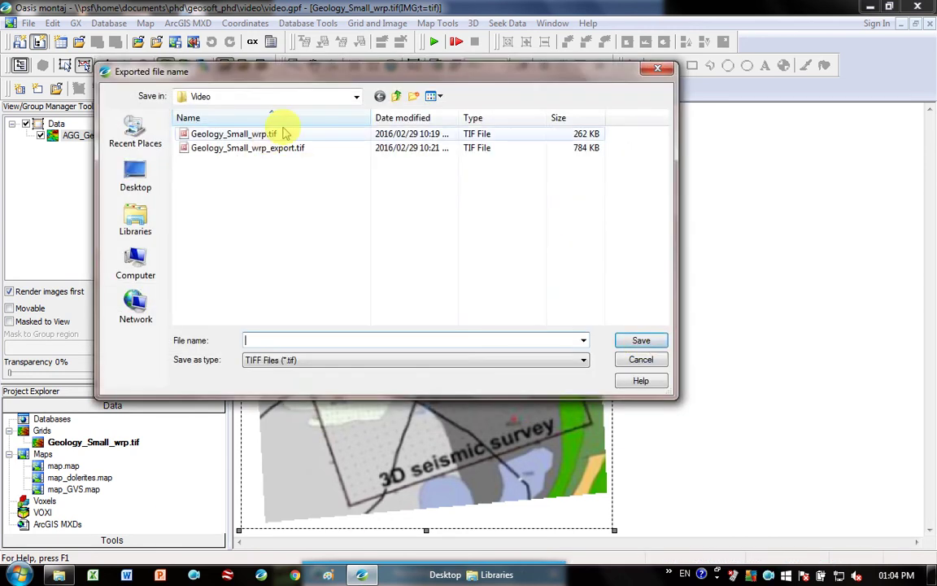
# - Save the export to the Video folder as Geology_Small_wrp_export_geotiff.tif with TIFF Files type
pyautogui.click(357, 96)
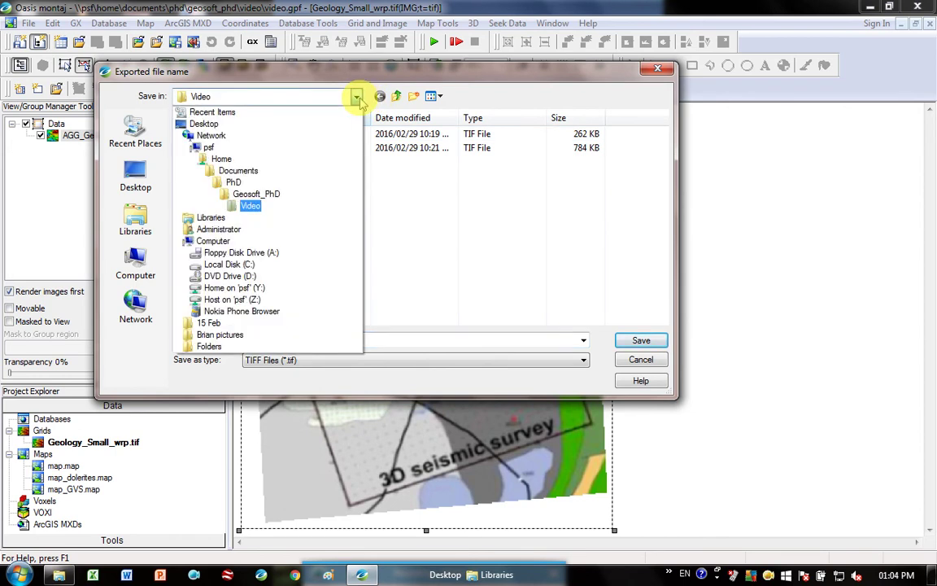
pyautogui.click(358, 97)
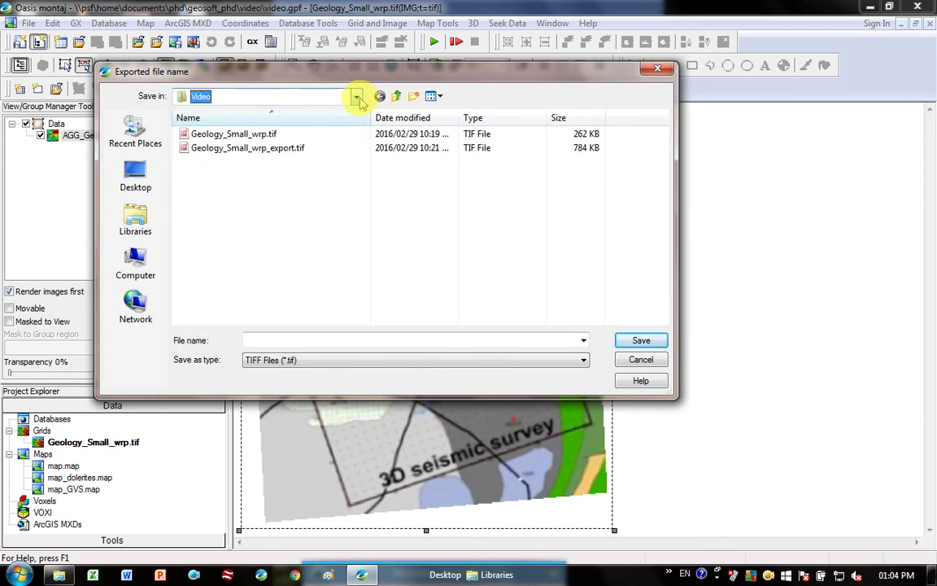
pyautogui.click(248, 135)
pyautogui.doubleClick(311, 340)
pyautogui.click(313, 340)
pyautogui.write('_expor.tif')
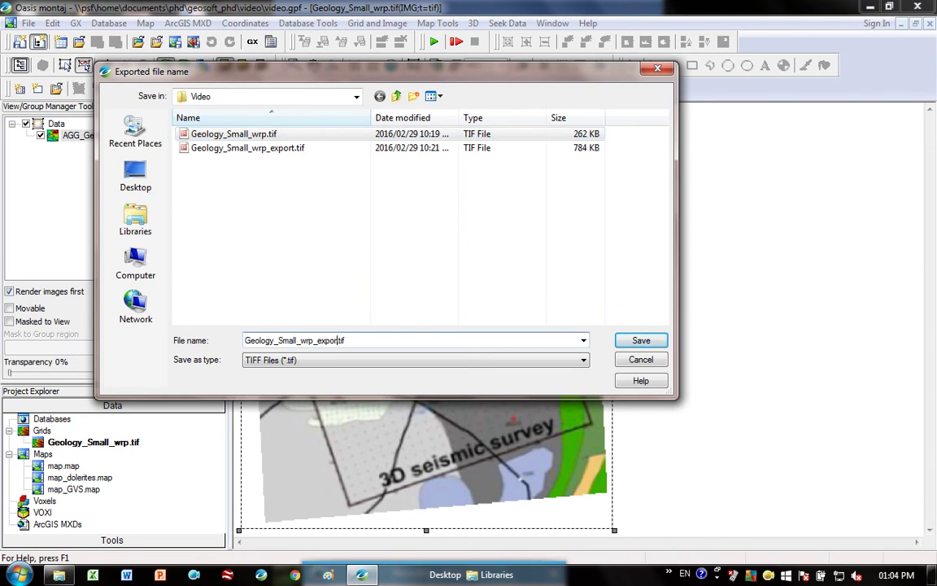
pyautogui.write('t')
pyautogui.write('+G')
pyautogui.press('BackSpace')
pyautogui.write('_geotiff')
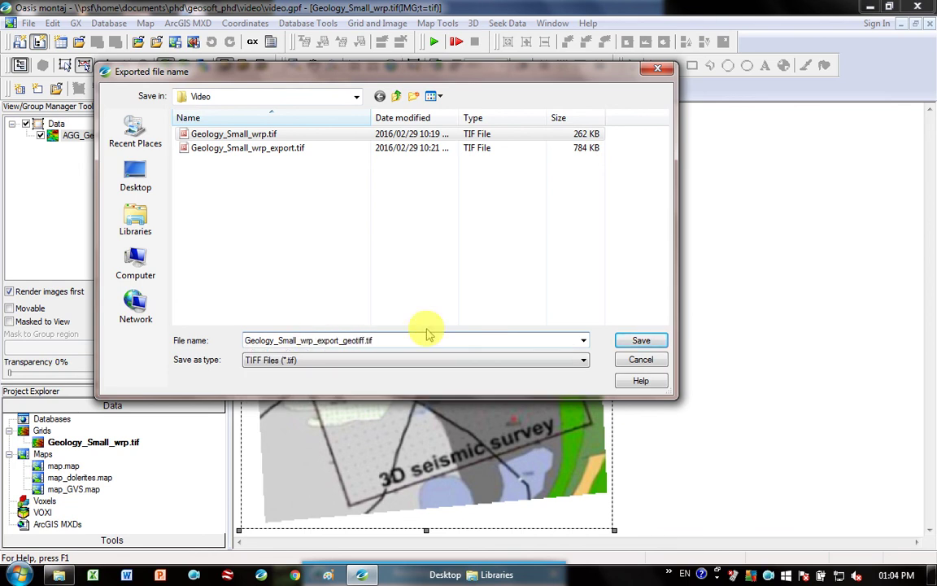
pyautogui.click(309, 361)
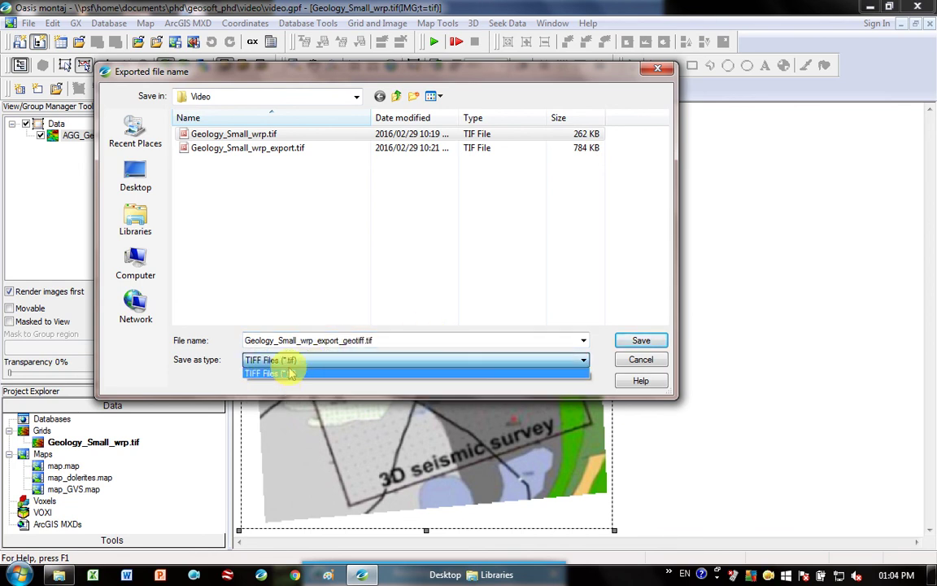
pyautogui.click(411, 373)
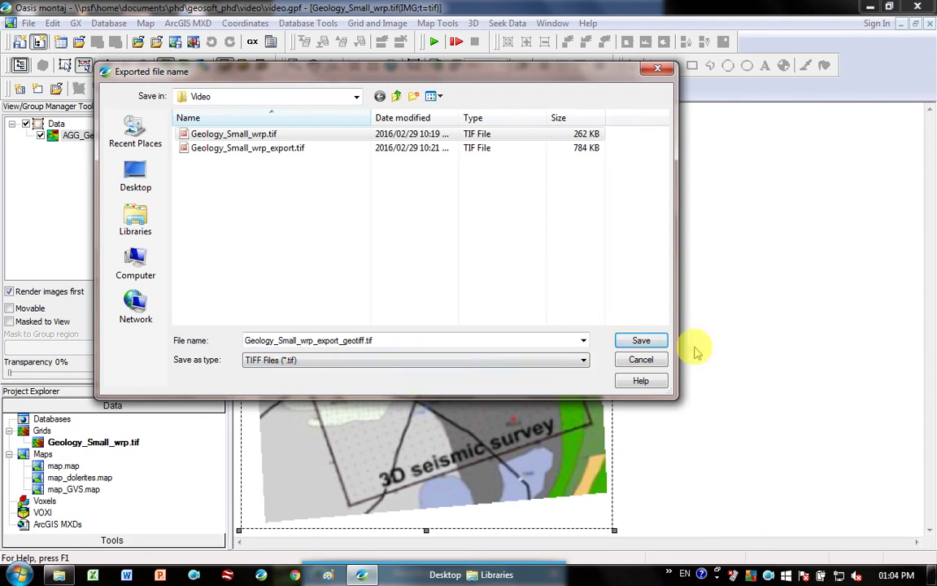
pyautogui.click(643, 341)
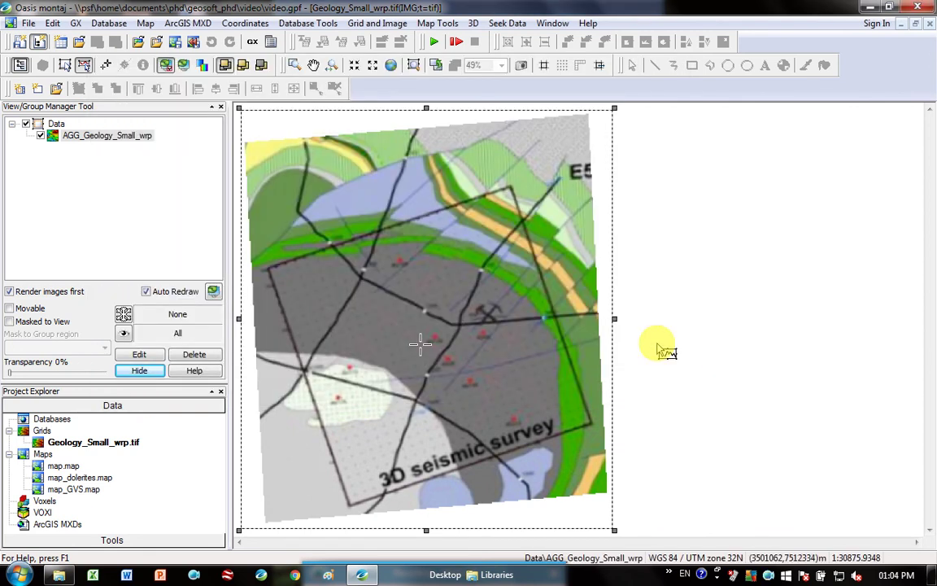
# - In Explorer, open the Video folder from Recent Places using the Details view
pyautogui.click(58, 575)
pyautogui.click(82, 106)
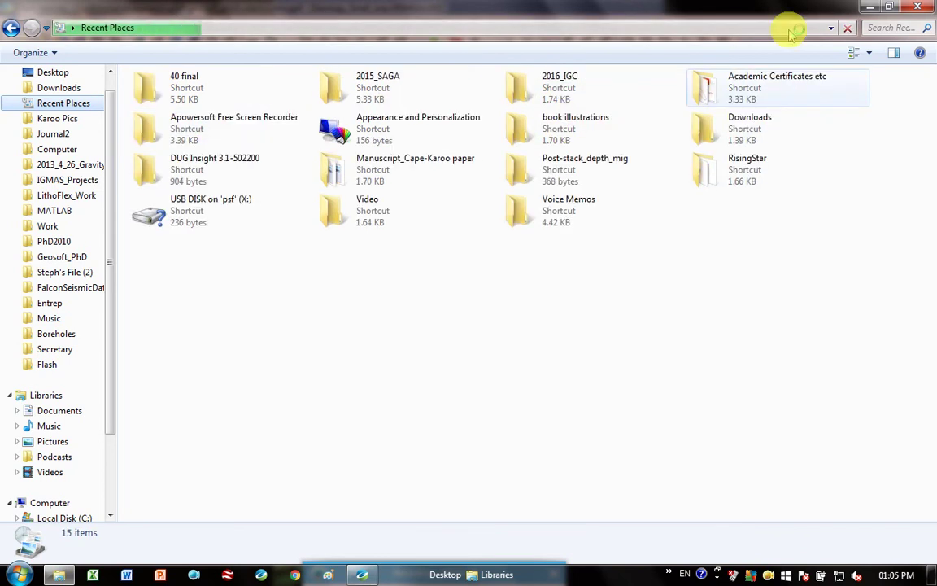
pyautogui.click(868, 52)
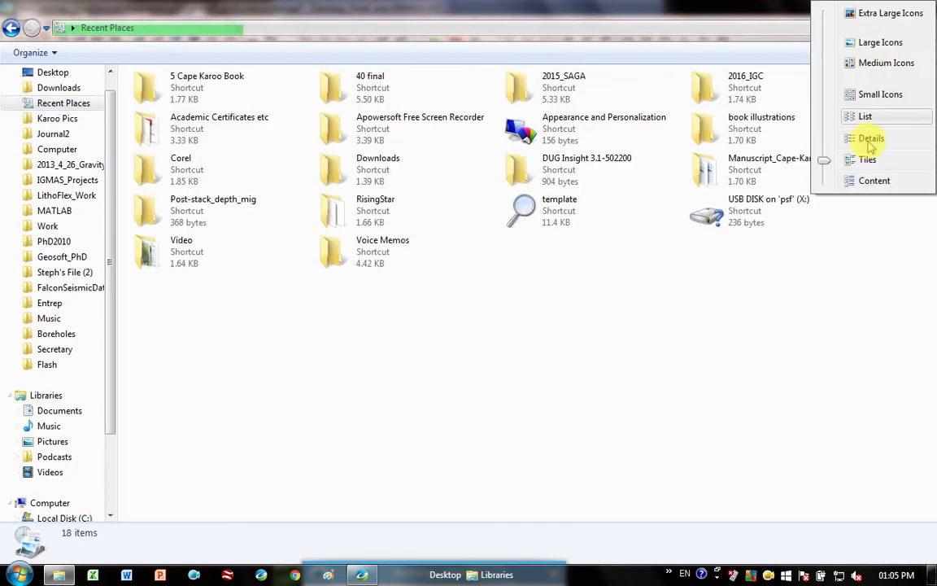
pyautogui.click(812, 138)
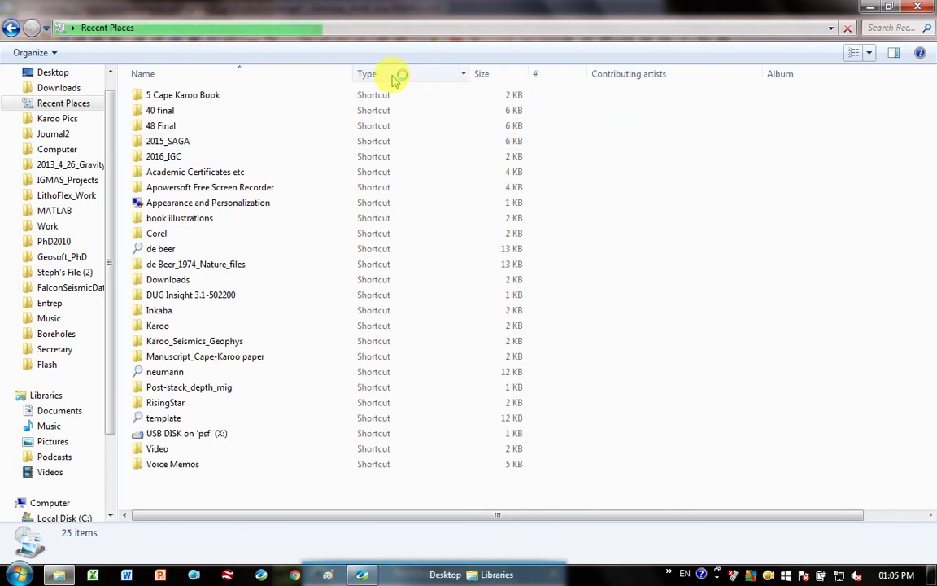
pyautogui.click(278, 79)
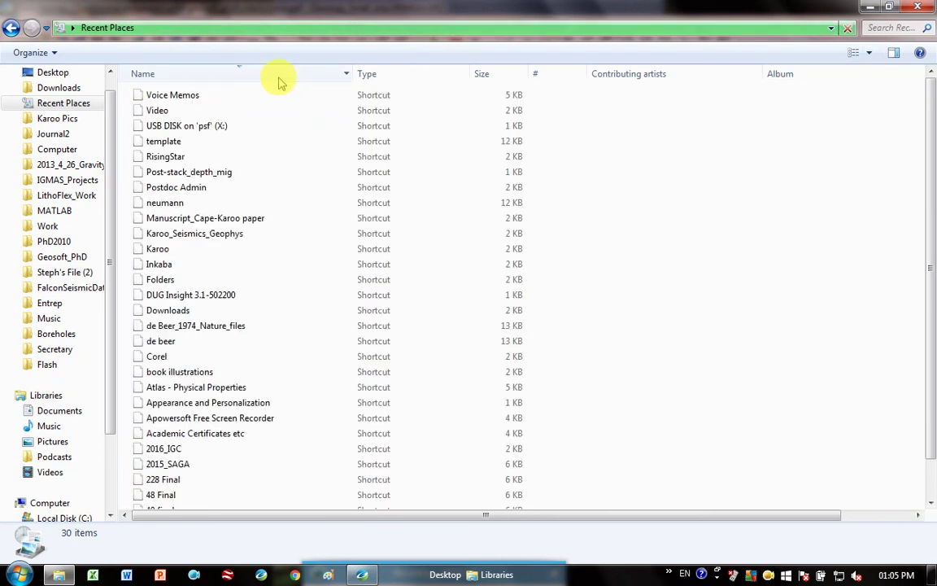
pyautogui.doubleClick(184, 111)
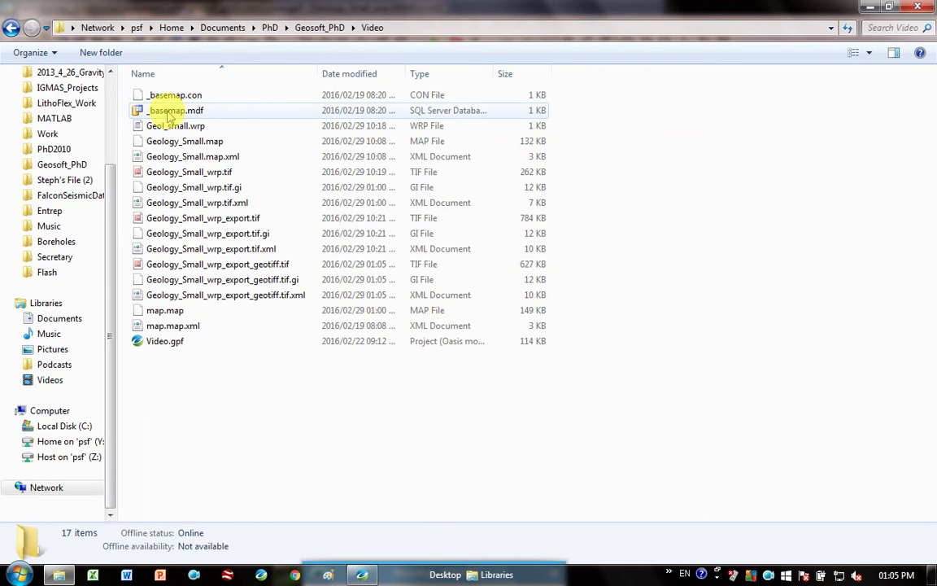
# - Sort by Date modified and check the new GeoTIFF and its XML companion file
pyautogui.click(358, 74)
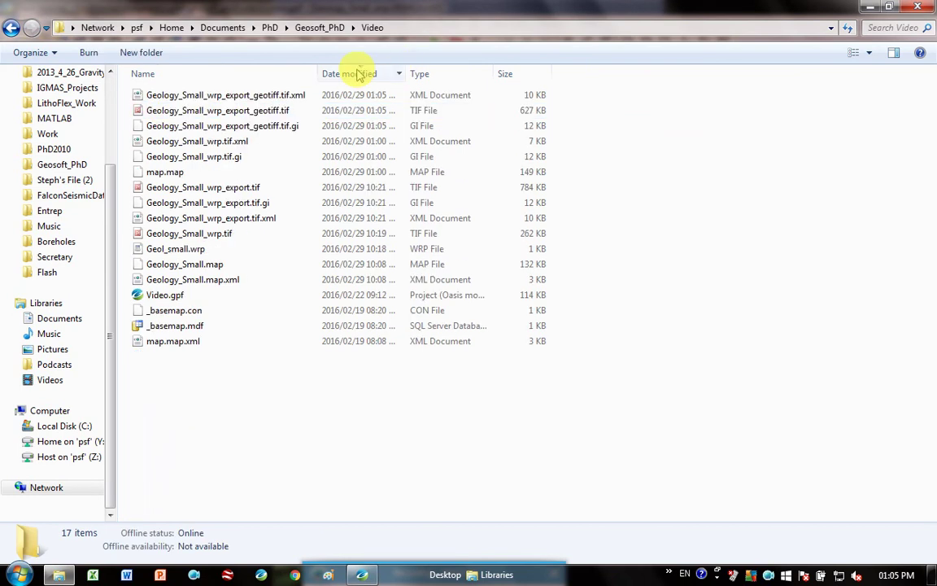
pyautogui.click(252, 95)
pyautogui.click(254, 109)
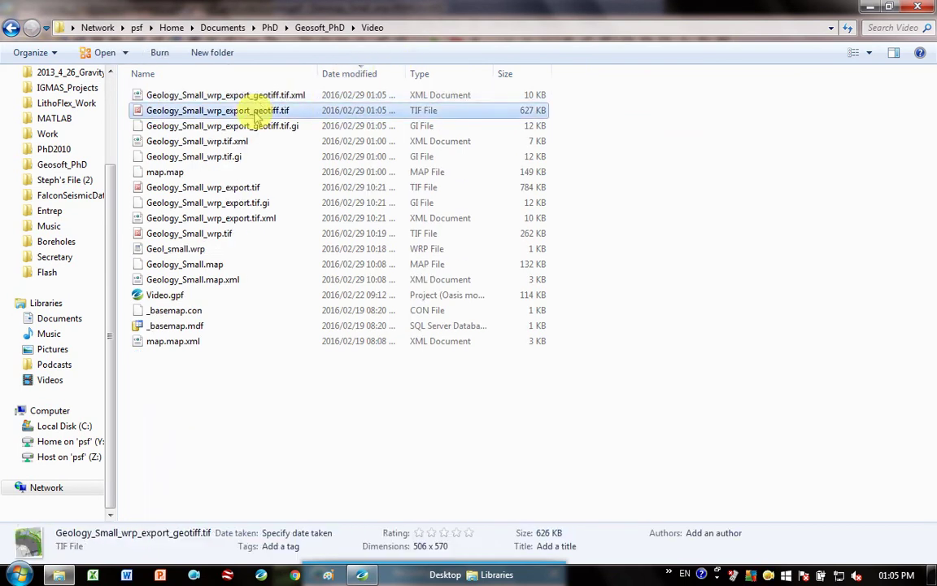
pyautogui.click(265, 96)
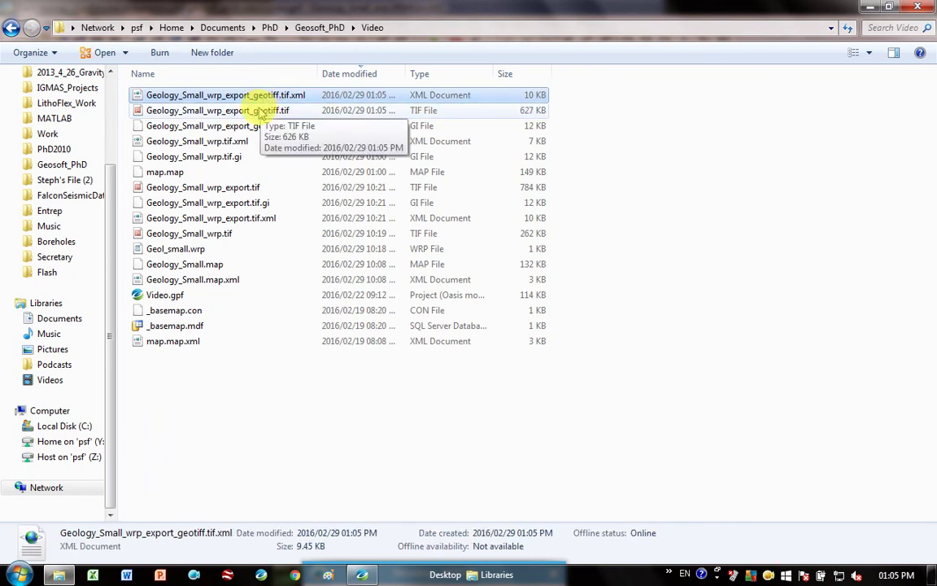
pyautogui.click(252, 110)
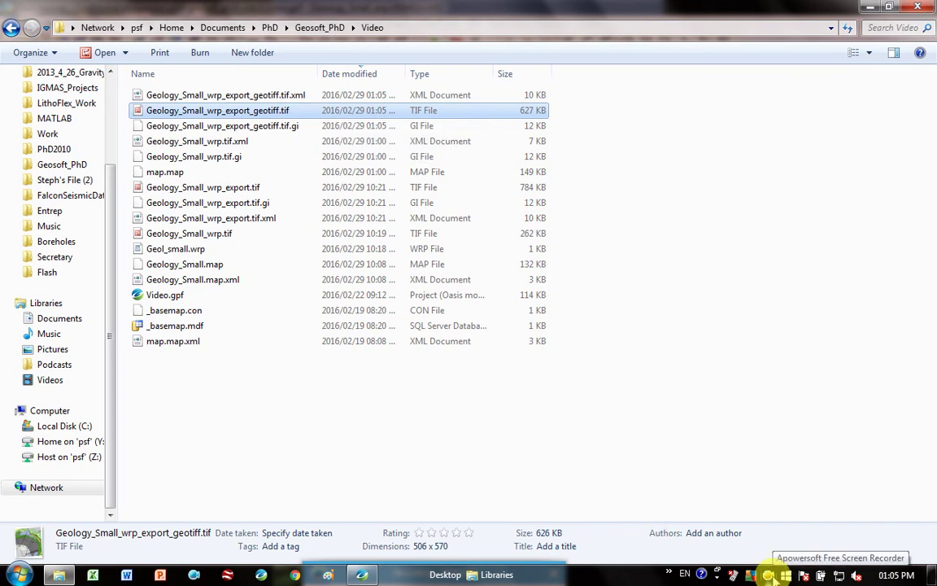
pyautogui.click(767, 575)
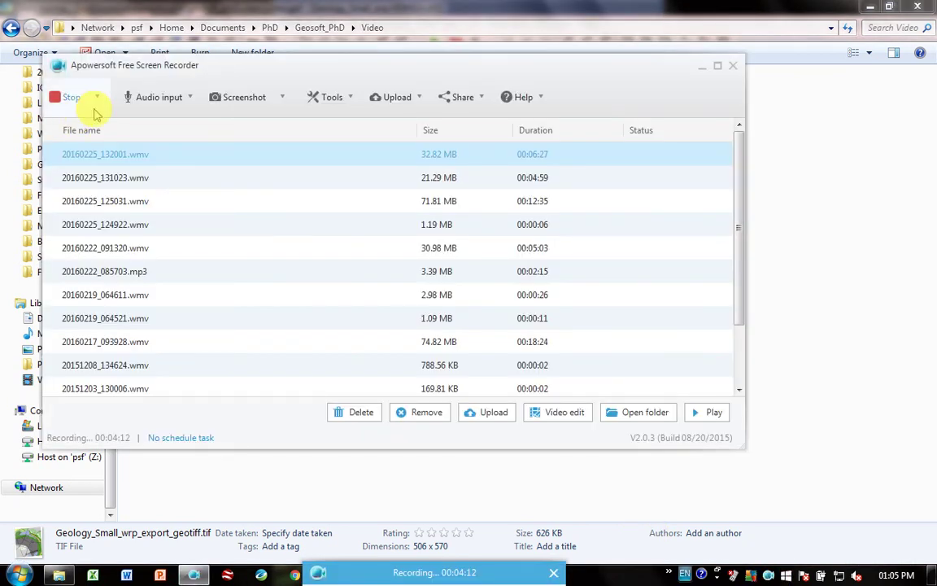